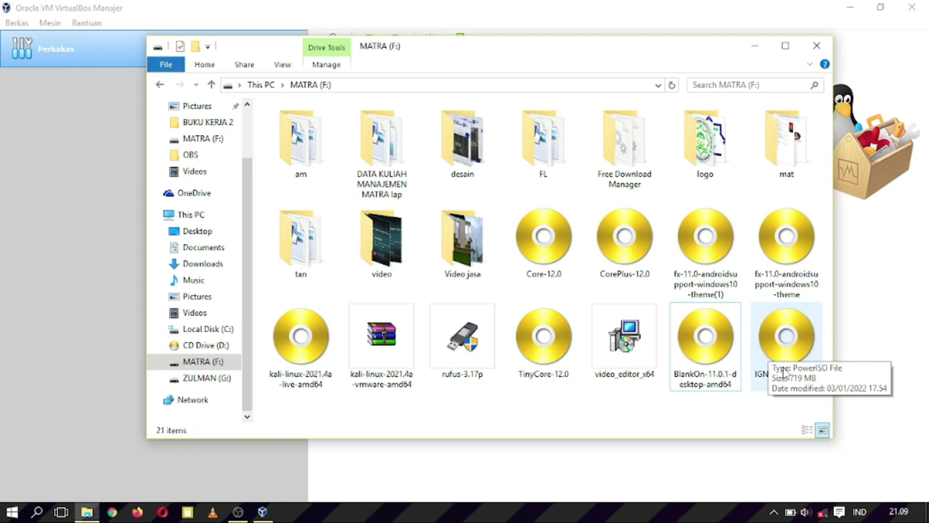
Locate the IGN-12.12-live32-mate-mini disc image on drive MATRA (F:) and return to VirtualBox
click(775, 333)
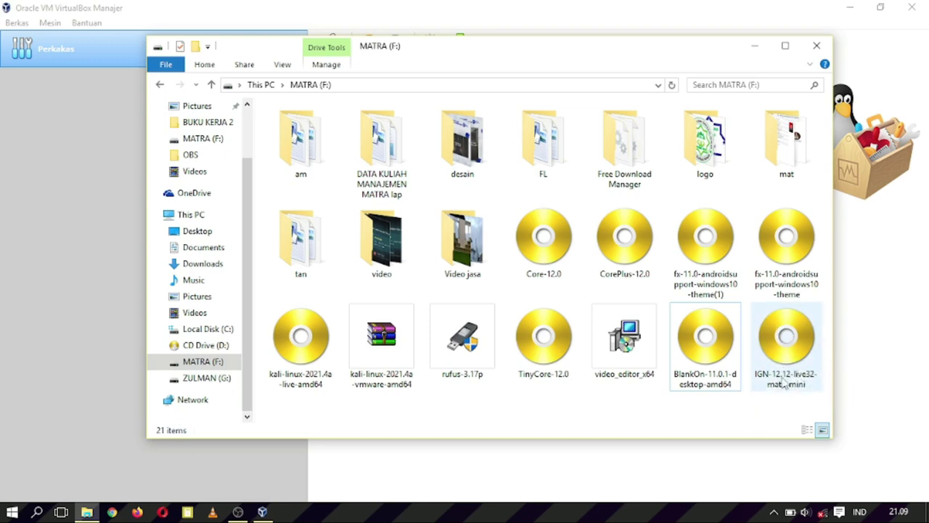
mouse_move(786, 383)
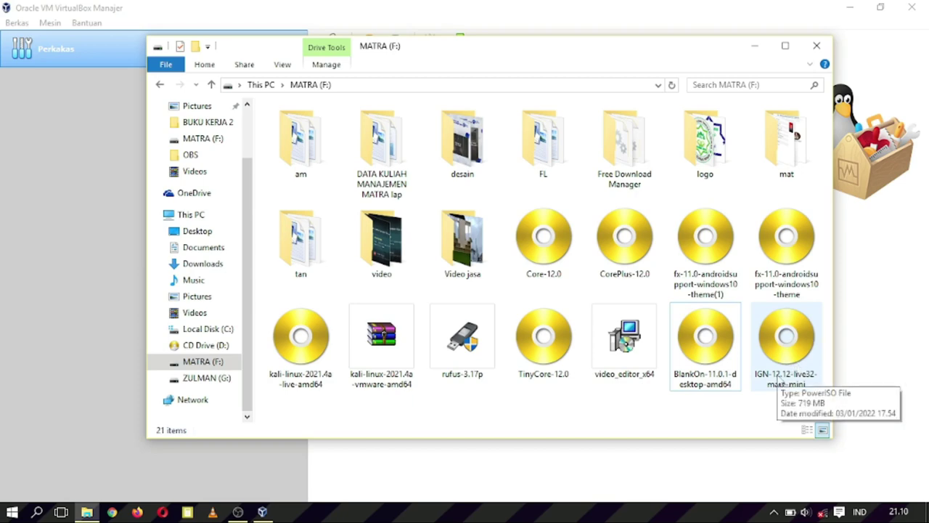
click(755, 47)
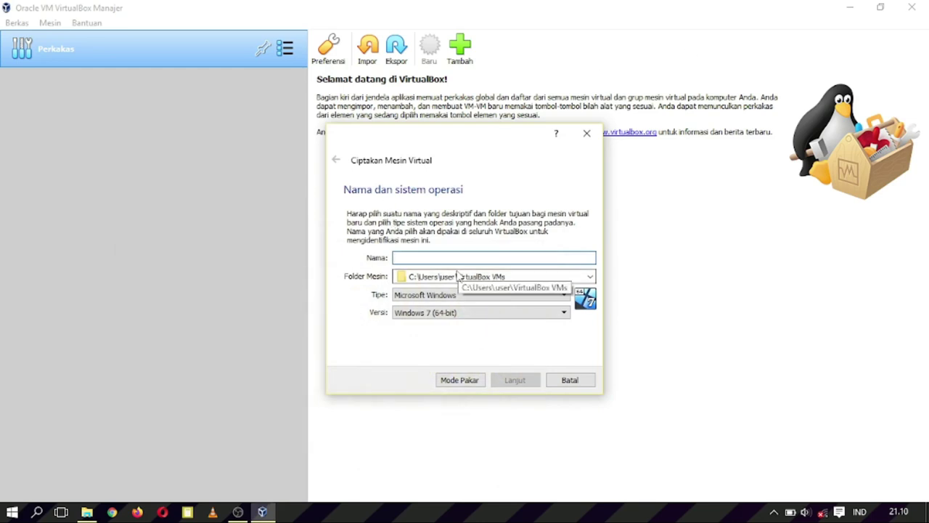
Name the new virtual machine igos and set its operating system type to Linux
text(gp)
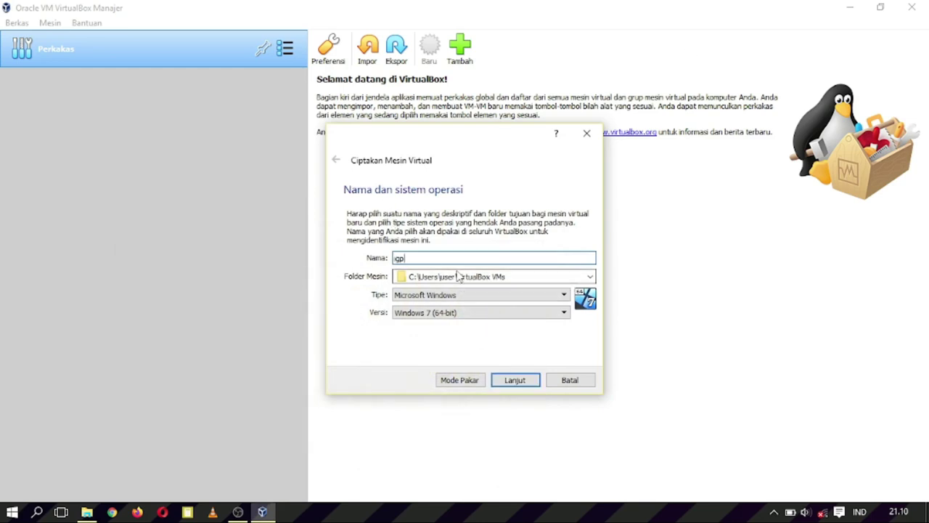
key(BackSpace)
text(os)
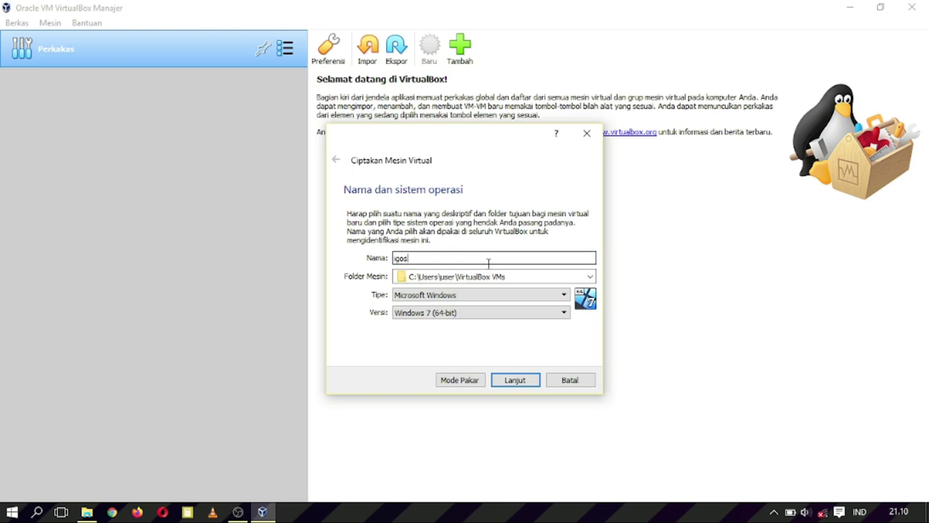
click(506, 302)
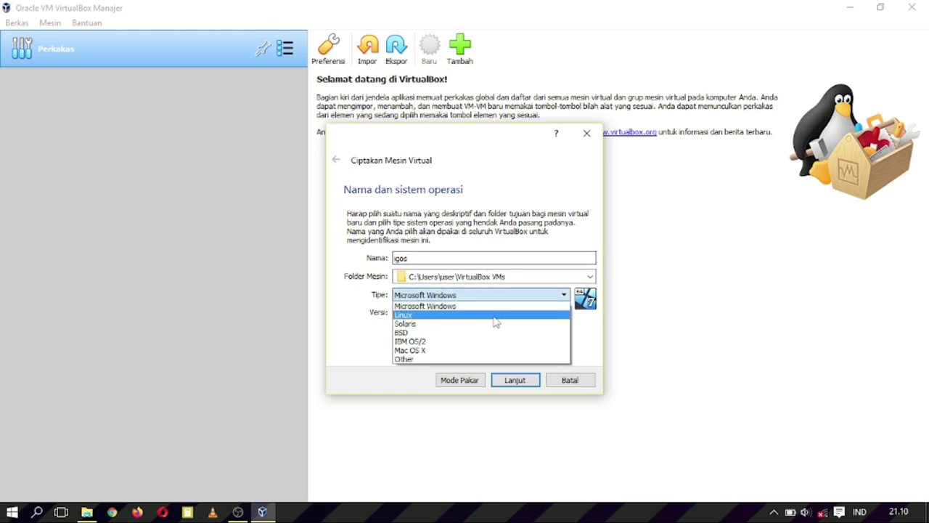
click(493, 317)
Recheck the IGN-12.12 disc image on drive F: and set the new machine's version to Fedora (64-bit)
click(493, 317)
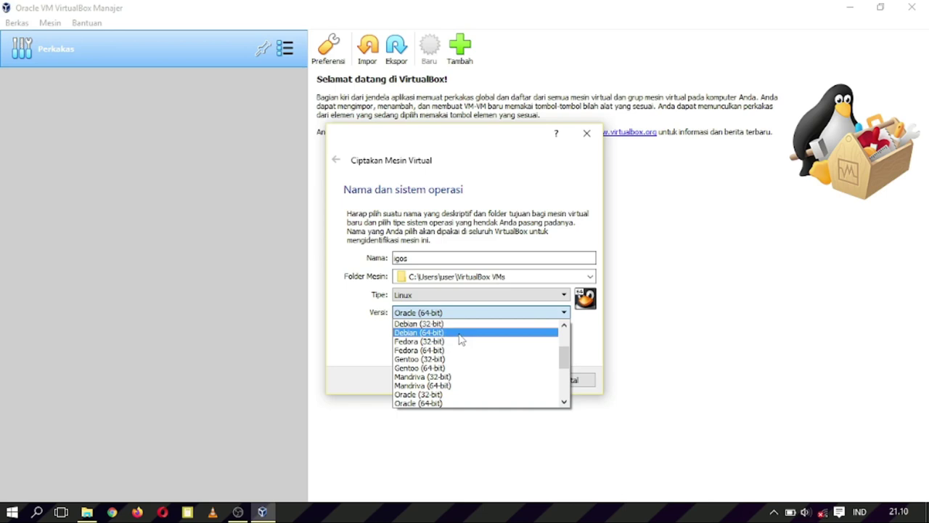
click(87, 512)
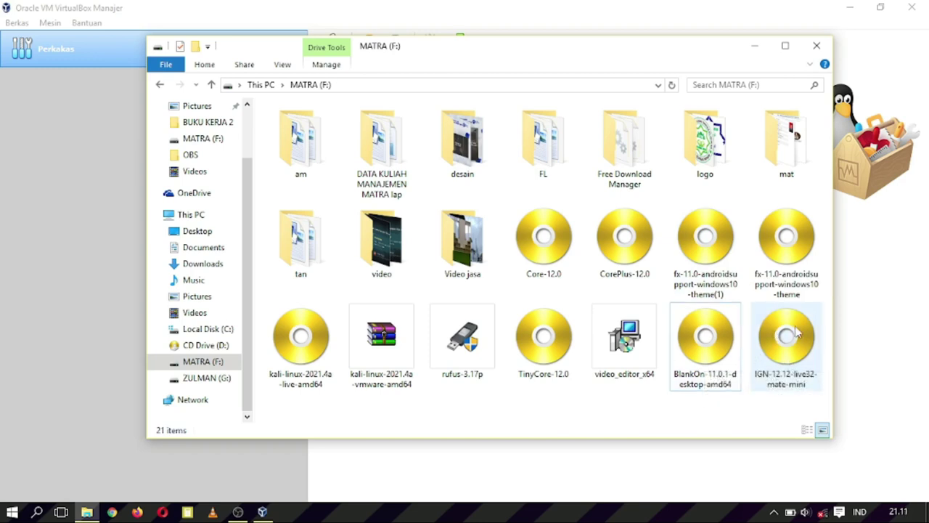
click(754, 45)
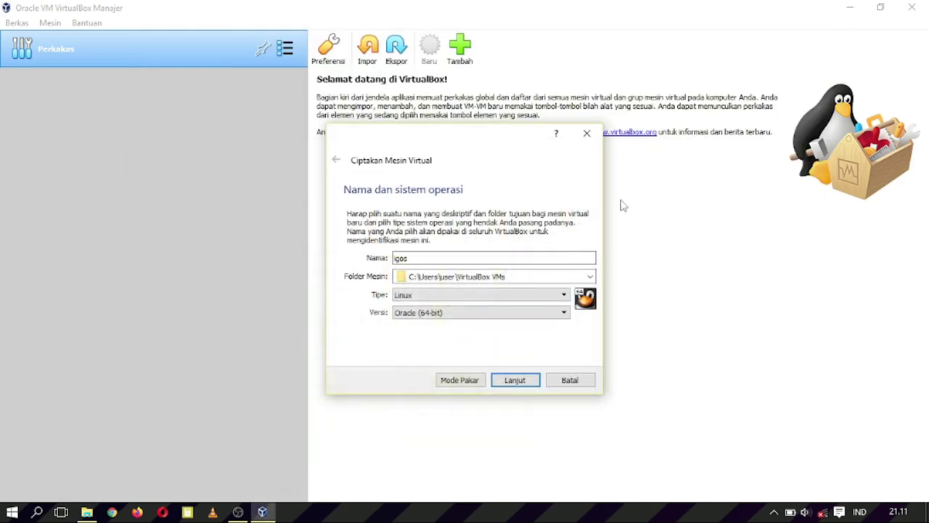
click(439, 314)
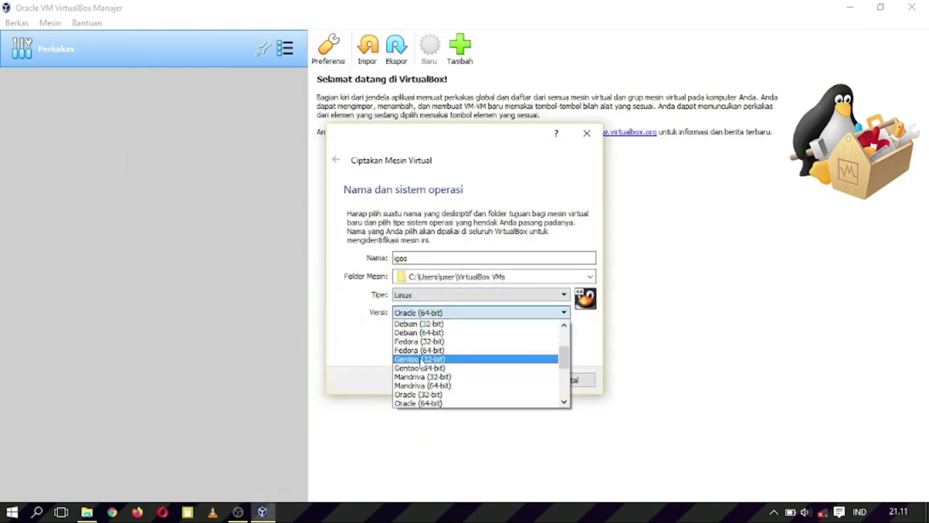
click(424, 351)
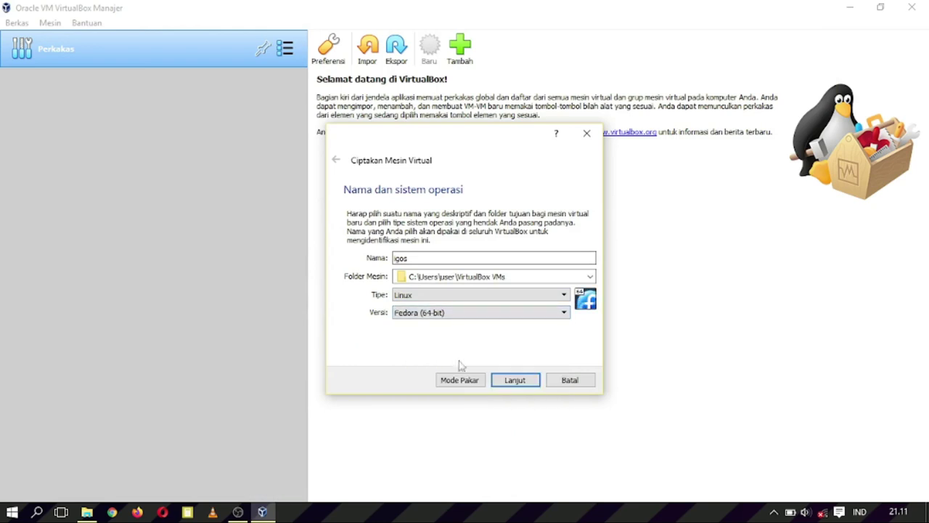
click(515, 380)
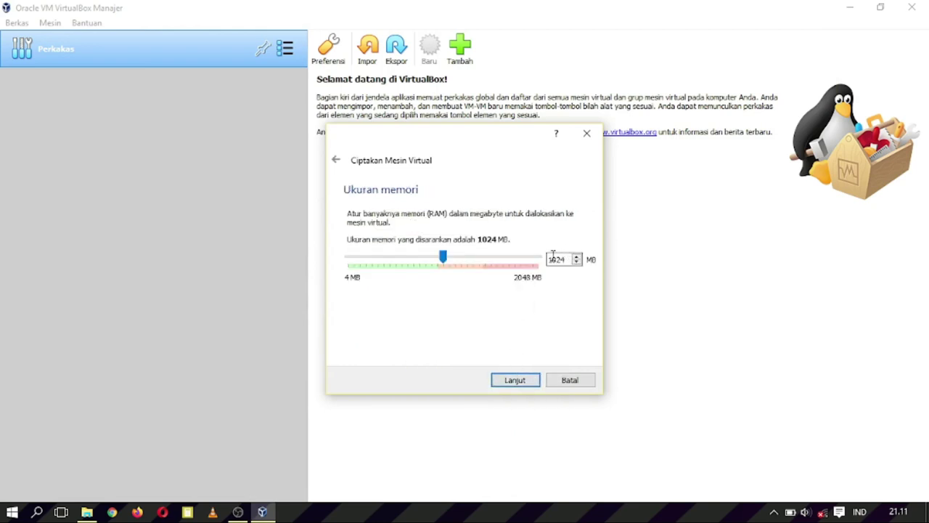
Accept 1024 MB of memory and create a dynamically allocated 8,00 GB VDI hard disk for the igos machine
click(513, 383)
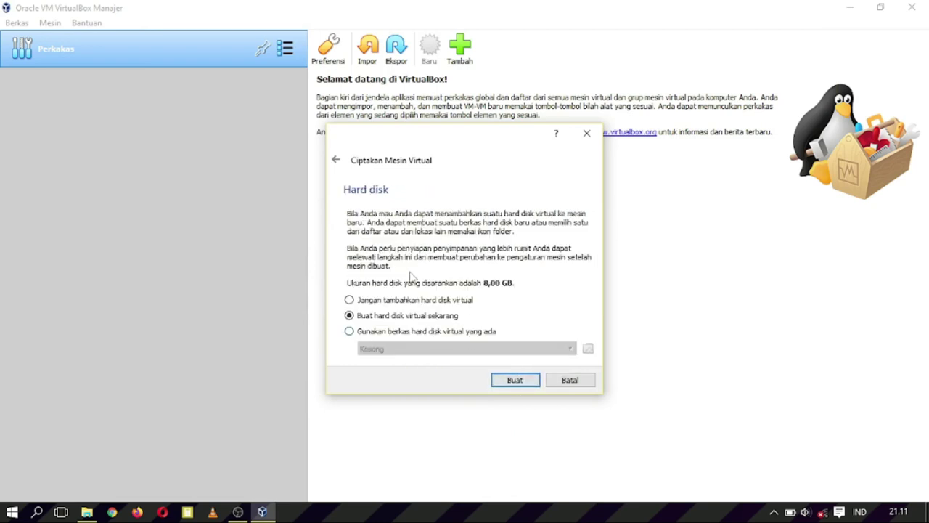
click(515, 381)
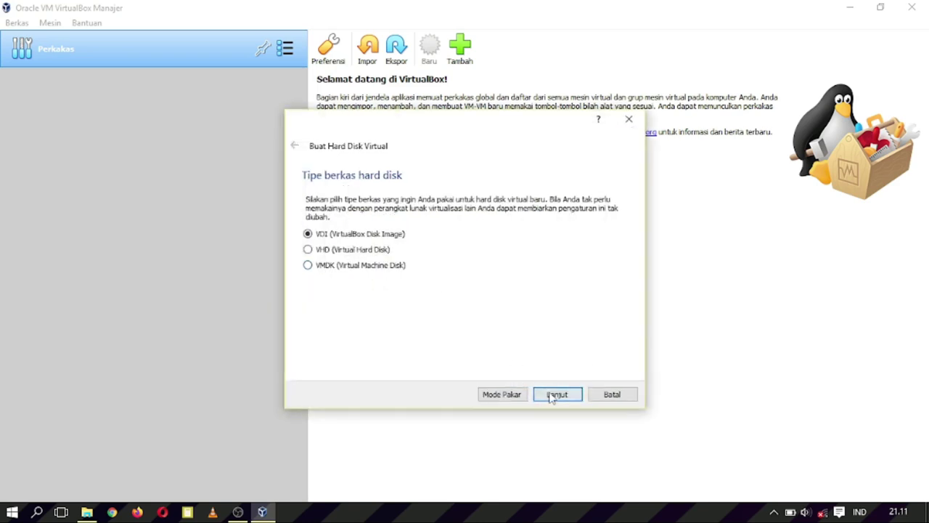
click(555, 393)
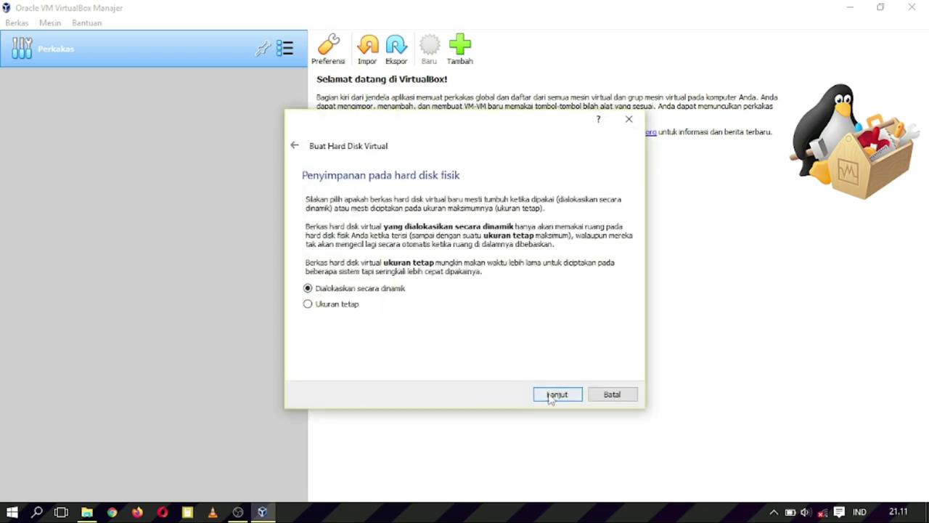
click(551, 398)
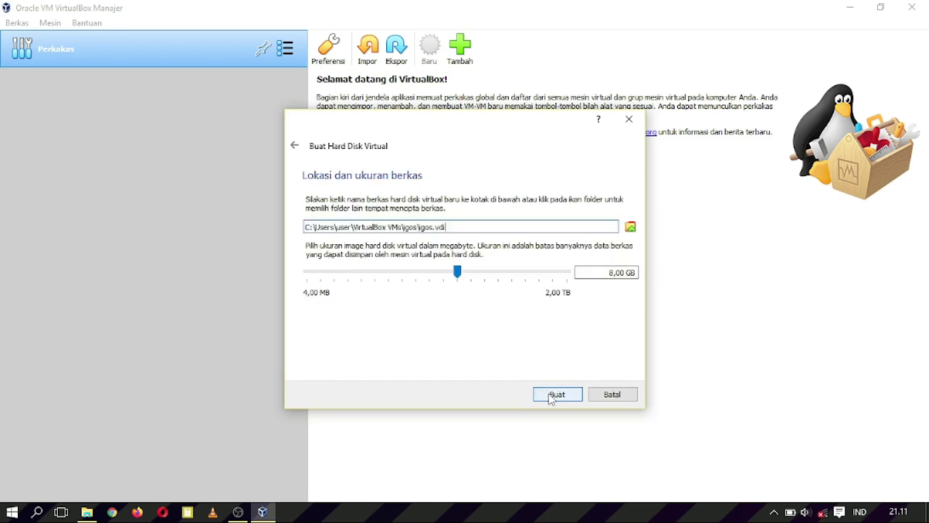
click(553, 398)
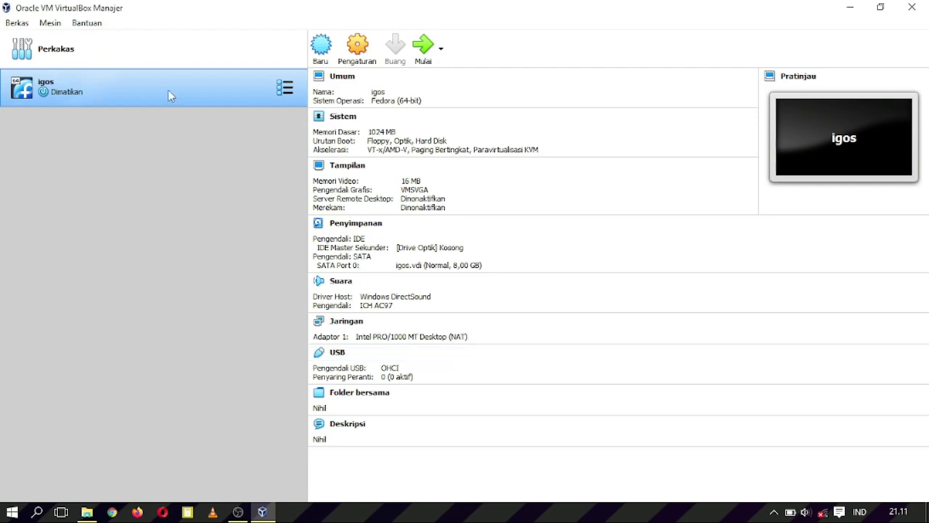
Attach IGN-12.12-live32-mate-mini.iso from drive F: to the igos machine's empty IDE optical drive and save the settings
right_click(167, 88)
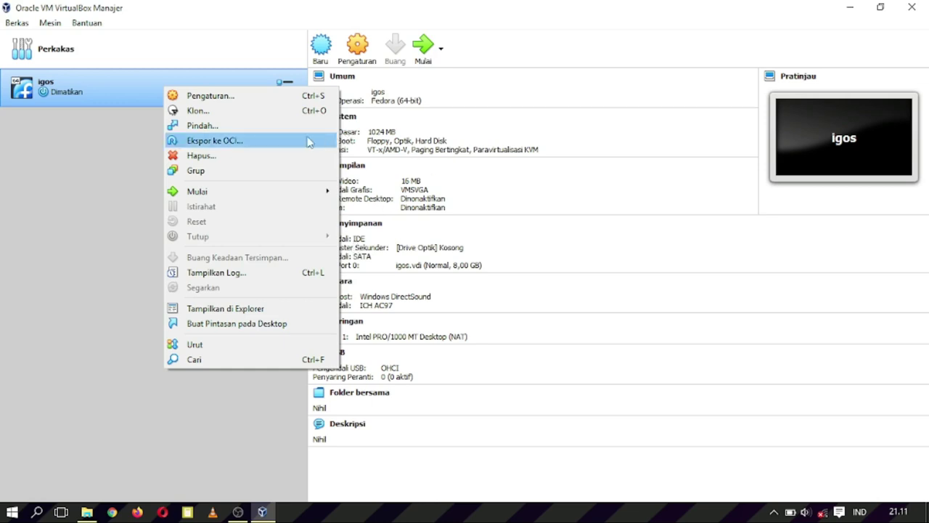
click(282, 98)
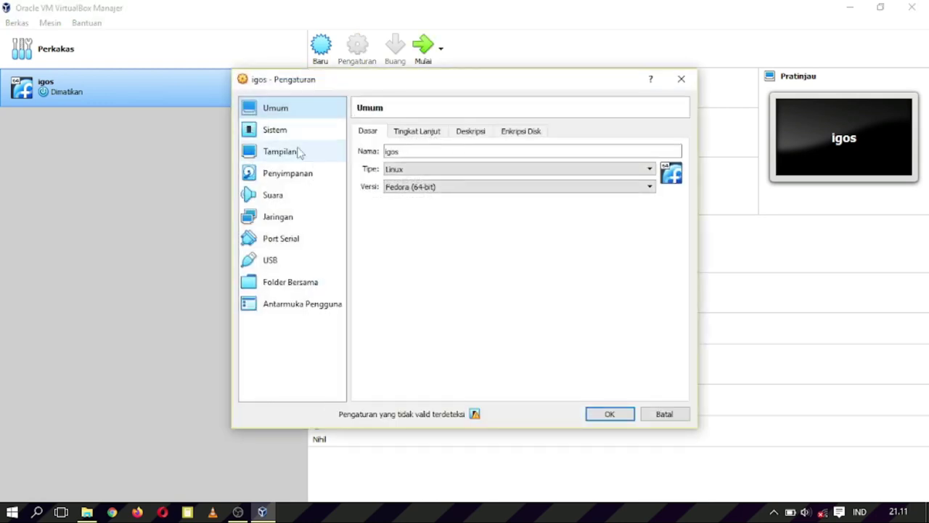
click(281, 176)
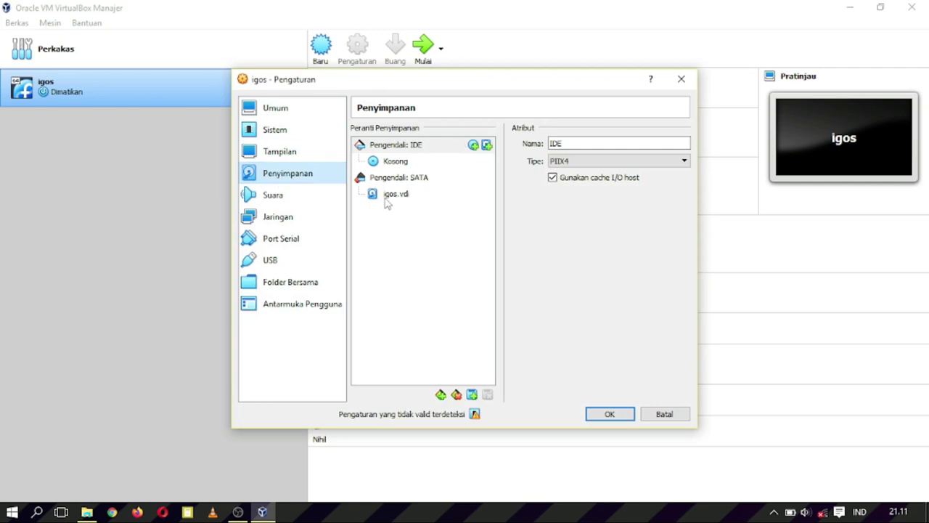
click(386, 163)
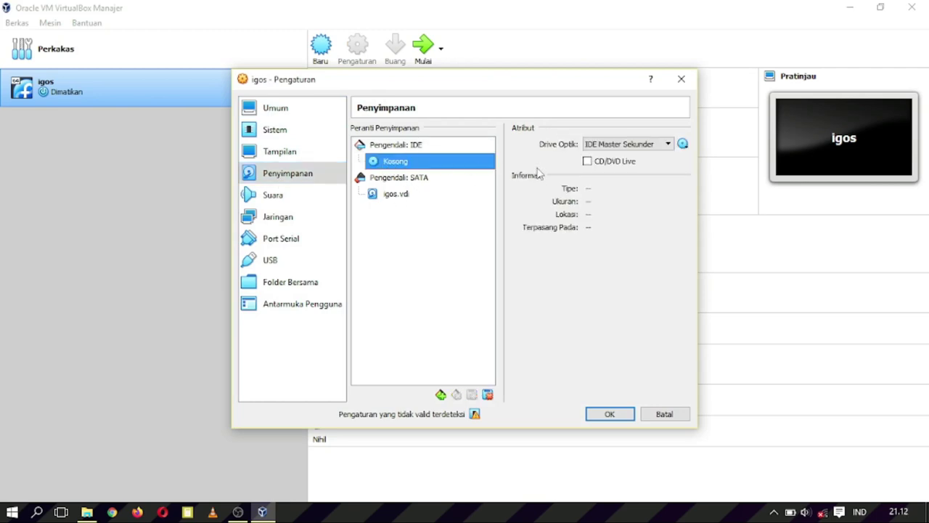
click(683, 144)
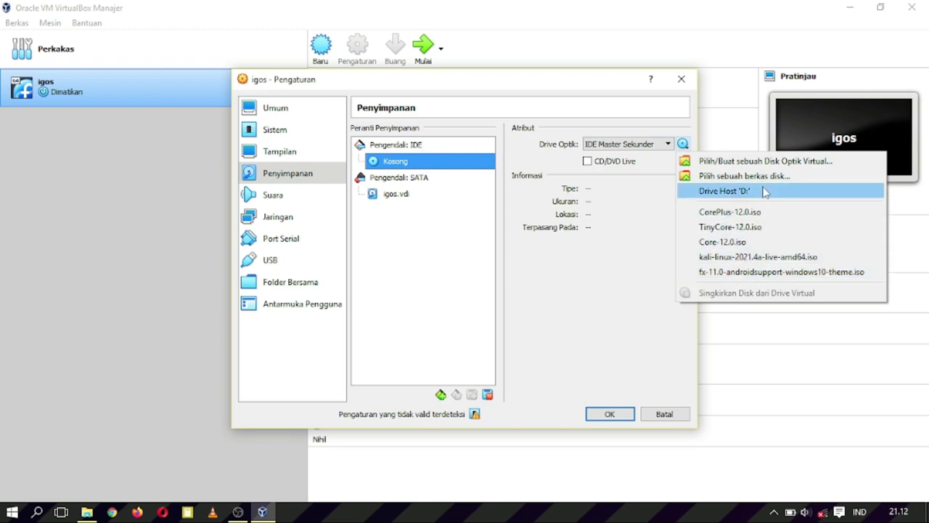
click(744, 176)
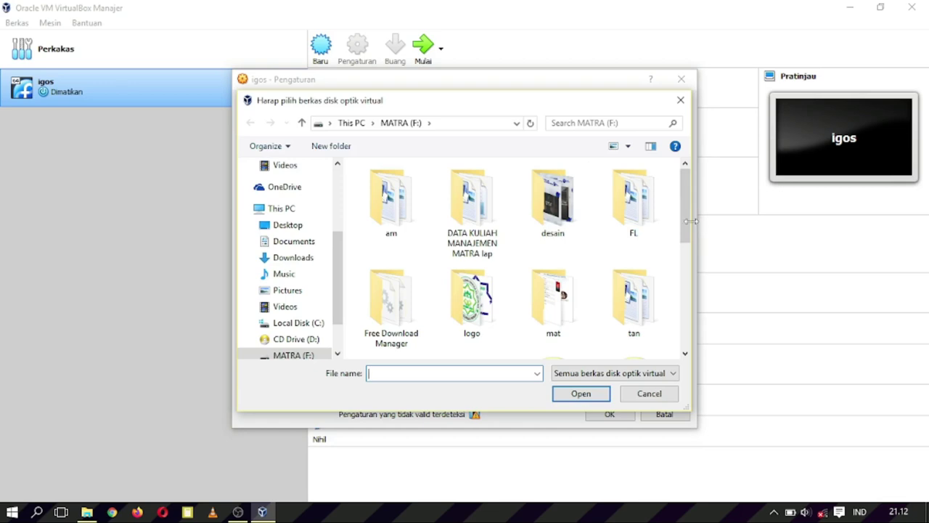
drag(685, 231, 684, 334)
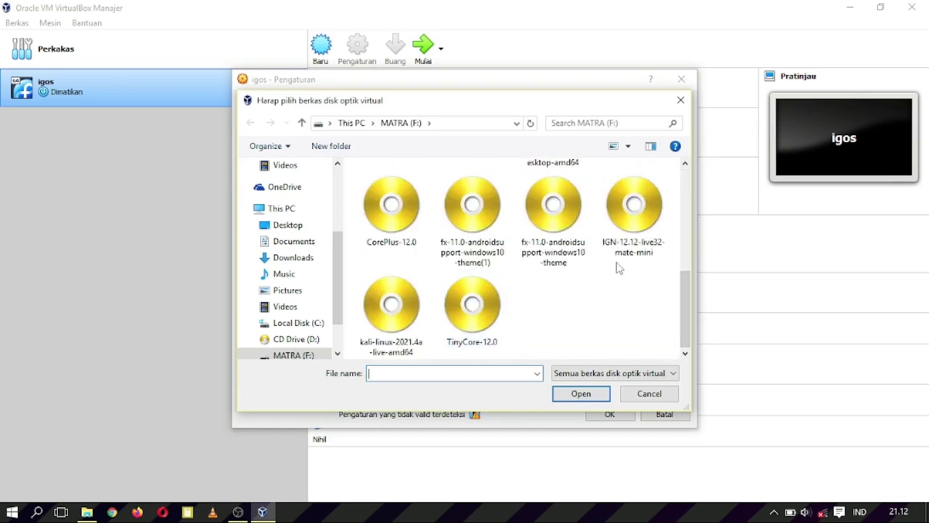
click(643, 226)
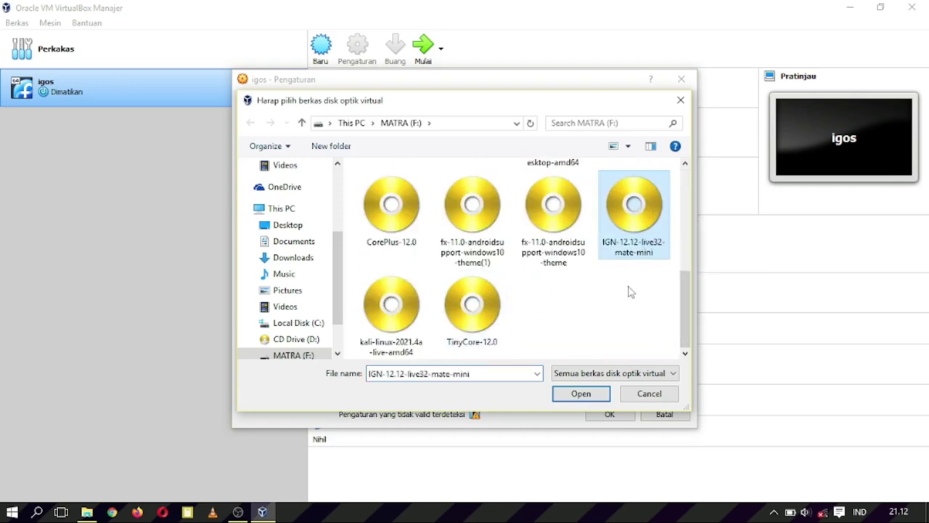
click(589, 396)
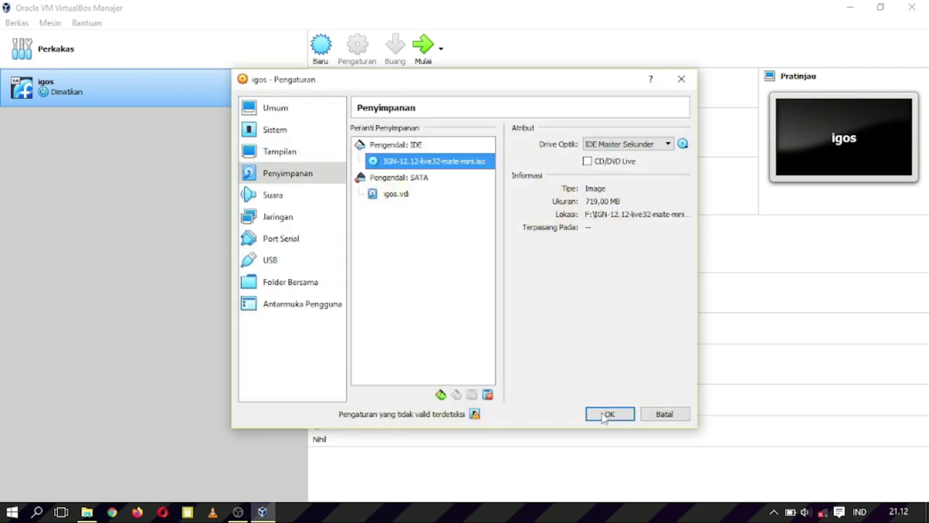
click(606, 414)
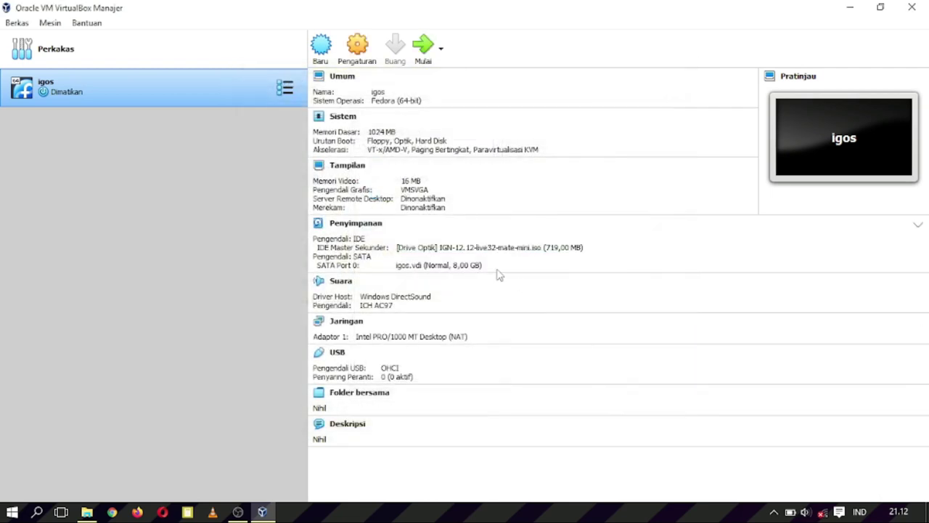
Start the igos virtual machine and maximize its window
click(419, 48)
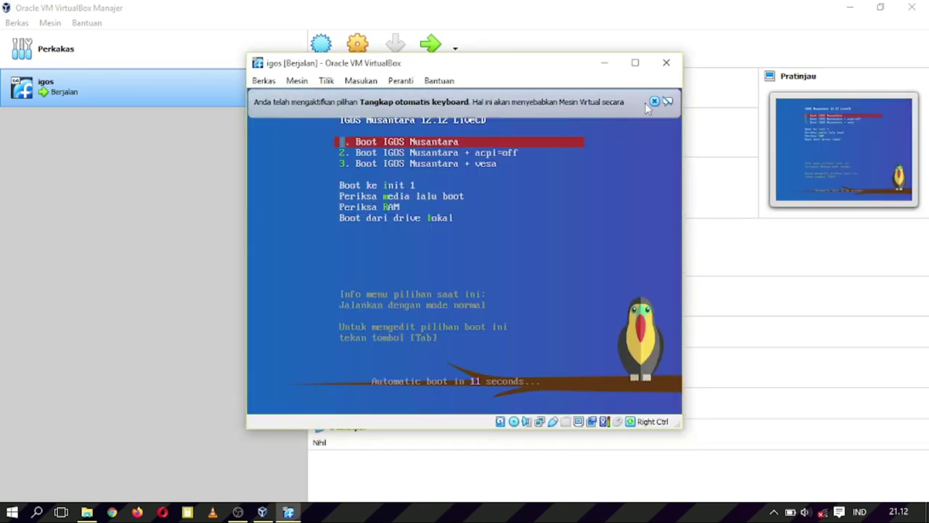
click(635, 62)
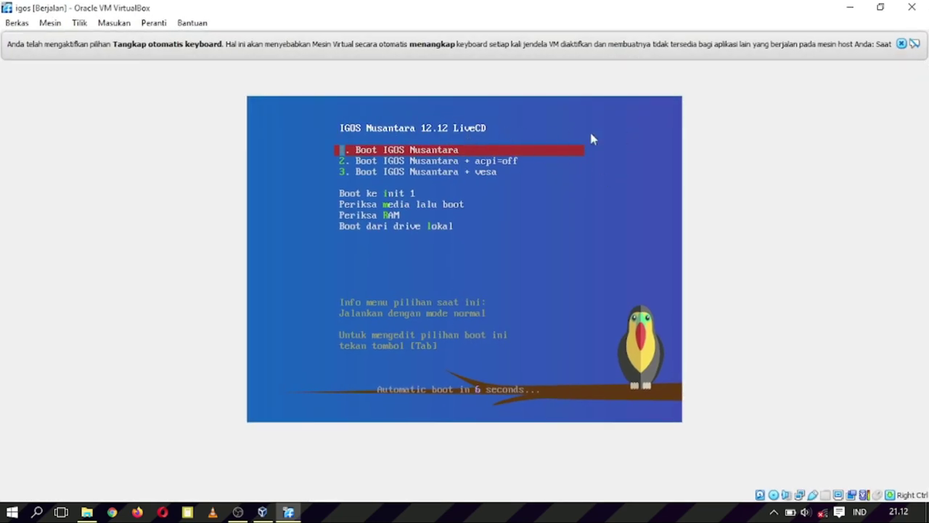
Allow the igos machine to capture the mouse and keyboard, and dismiss both notification bars above the guest display
click(646, 155)
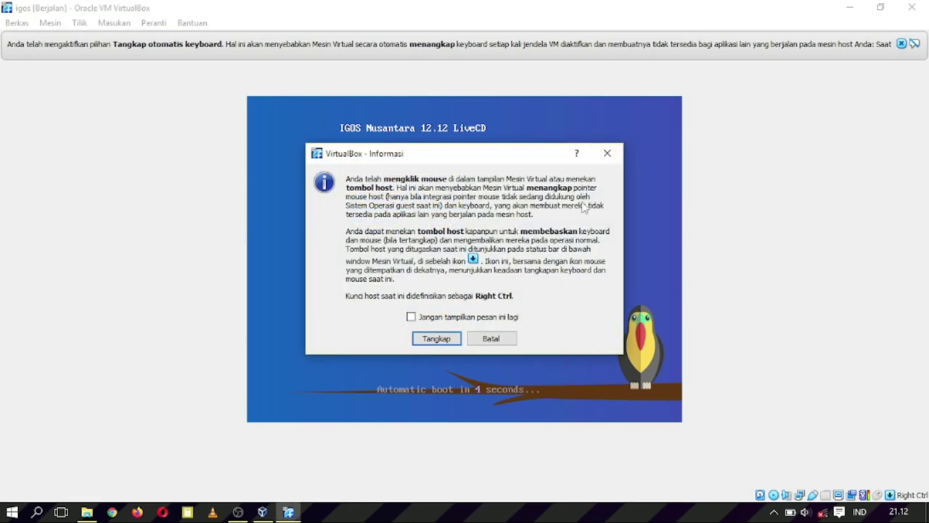
click(436, 339)
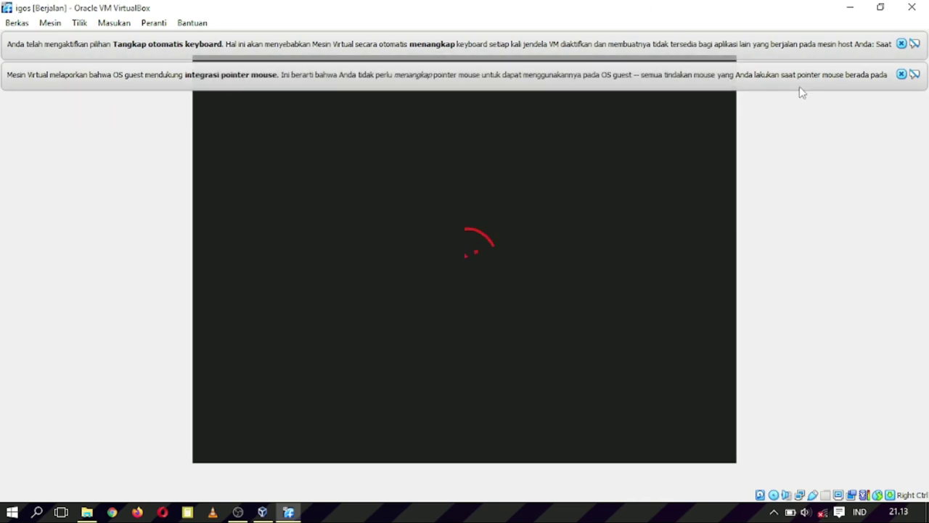
click(902, 74)
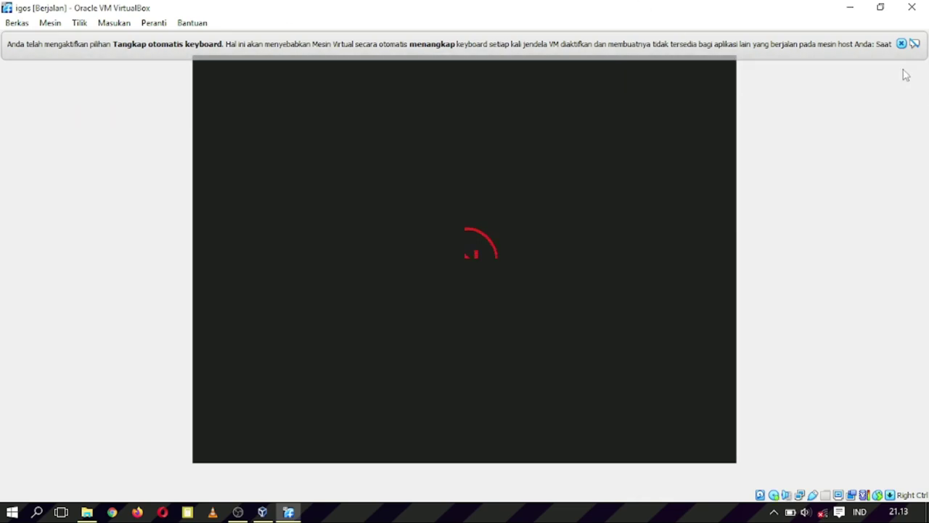
click(901, 43)
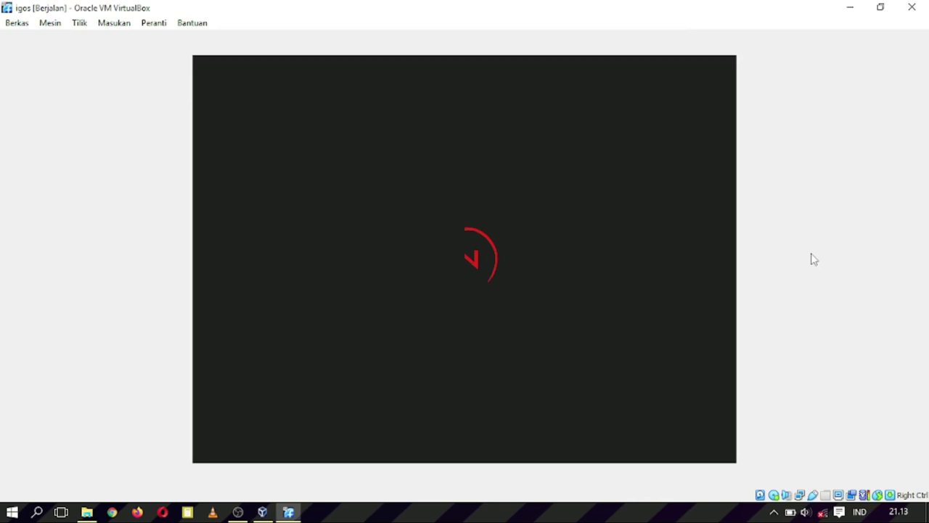